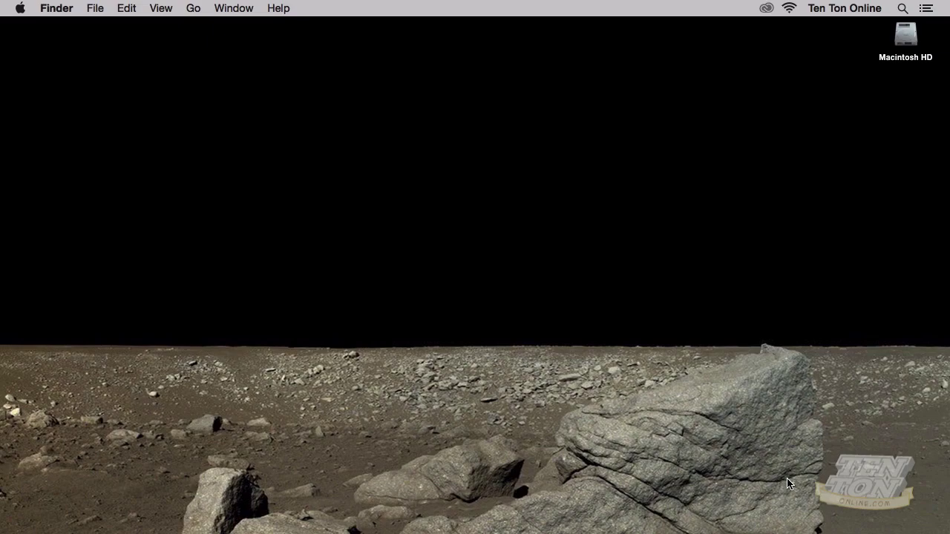
# Switch to Firefox and look over the blog's front page, from the header image down to the first posts
pyautogui.press('super+Tab')
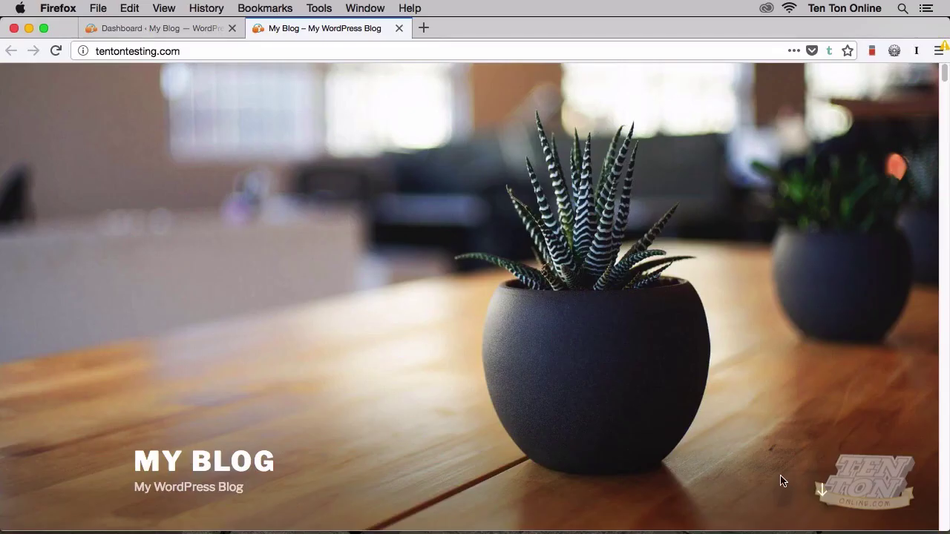
pyautogui.scroll(-2, 484, 345)
pyautogui.scroll(-10, 483, 346)
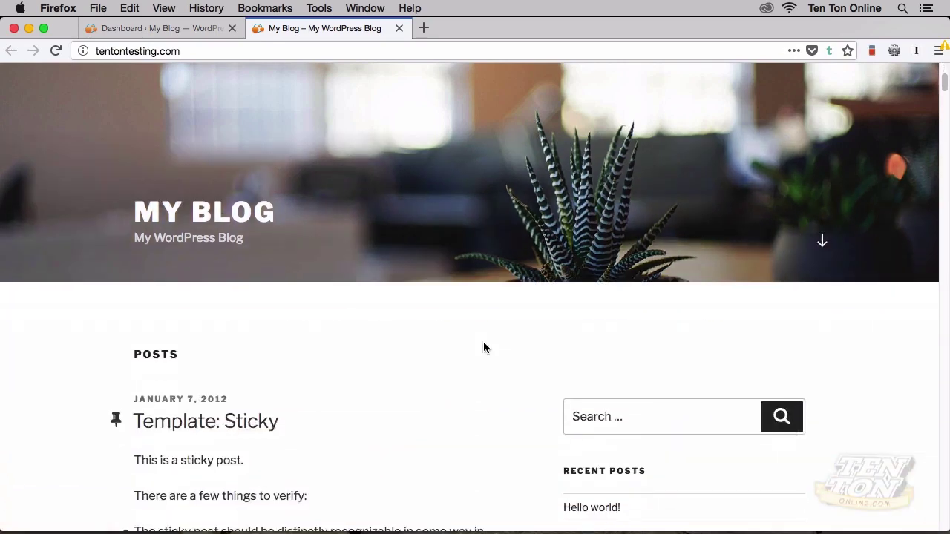
pyautogui.scroll(-10, 483, 347)
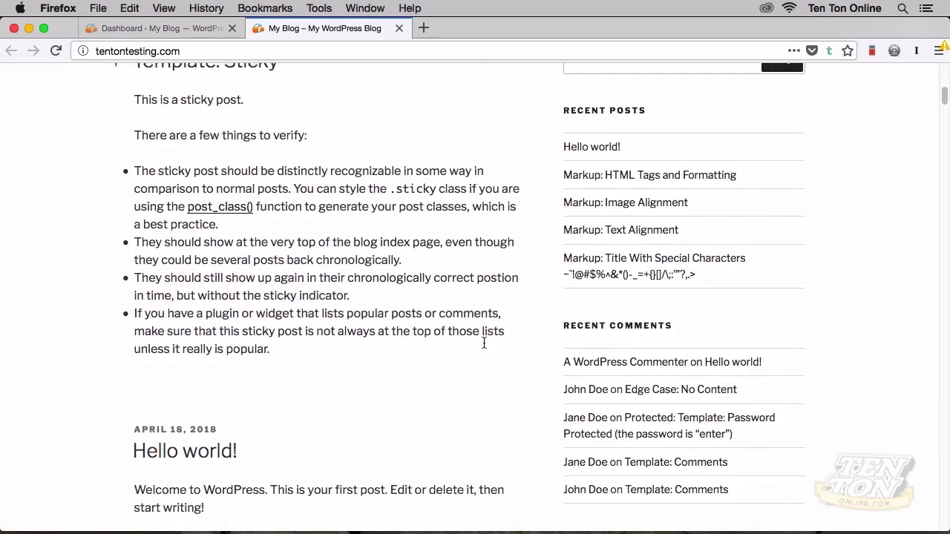
pyautogui.scroll(20, 483, 348)
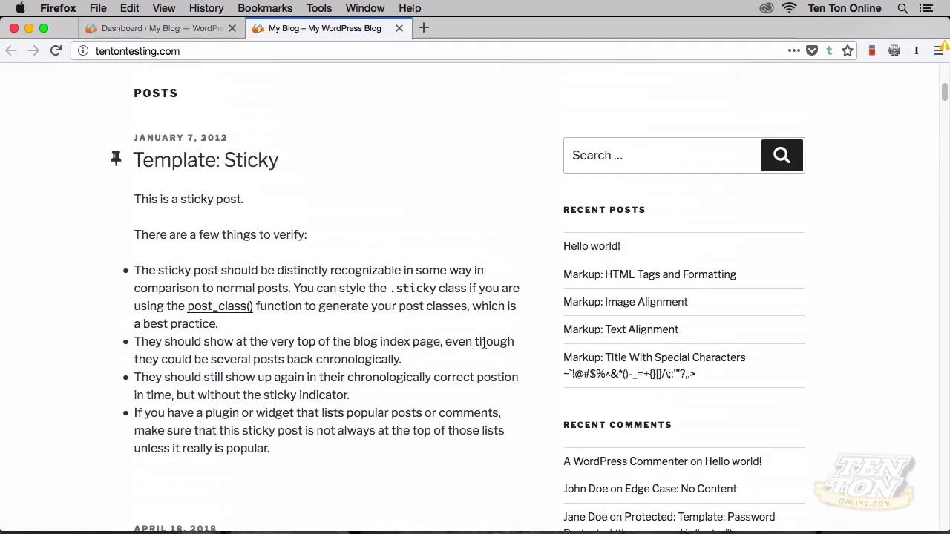
pyautogui.scroll(4, 483, 346)
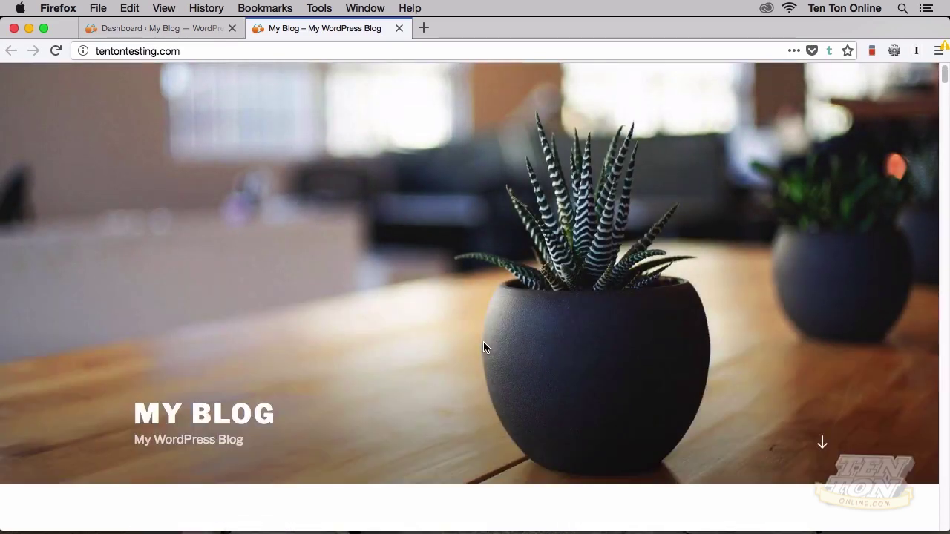
pyautogui.scroll(1, 483, 347)
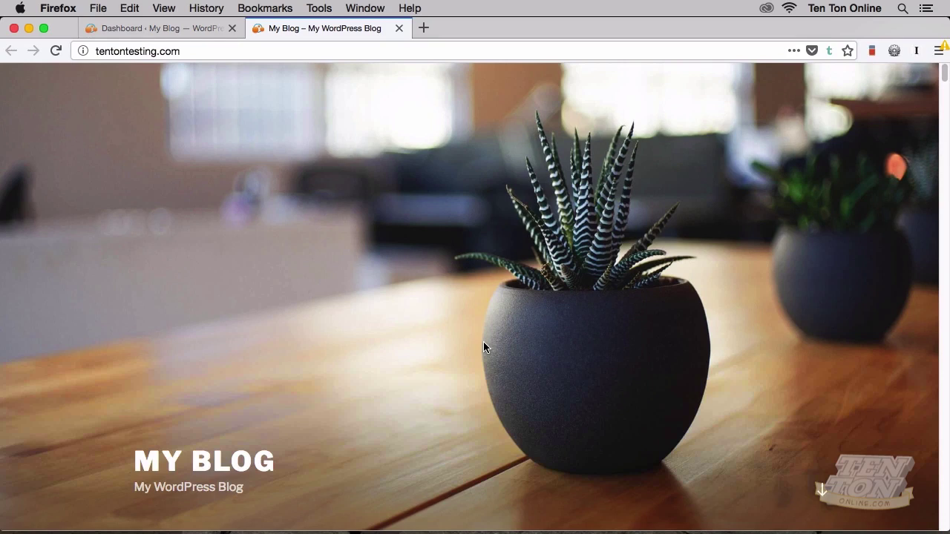
# Open the blog's RSS feed at tentontesting.com/feed/ in a new browser tab, reusing the blog's copied address
pyautogui.click(424, 28)
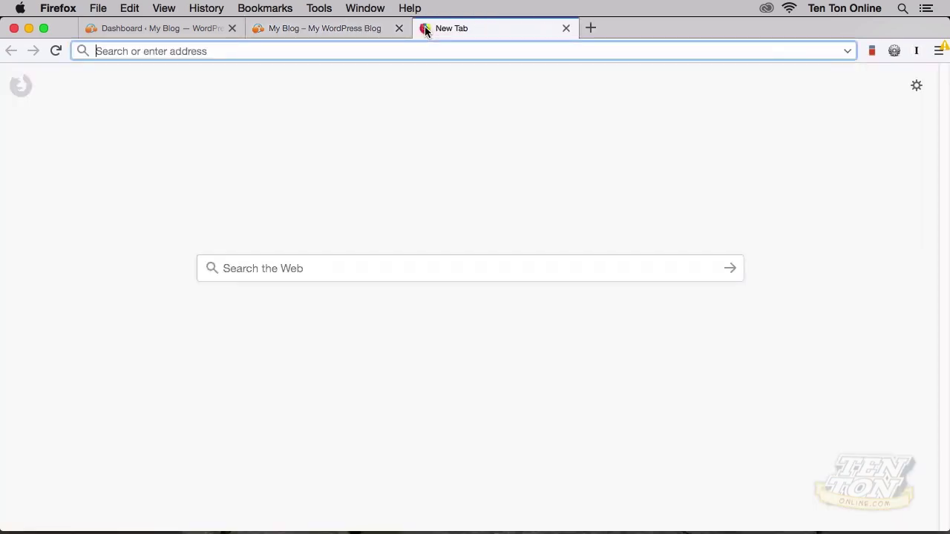
pyautogui.click(378, 33)
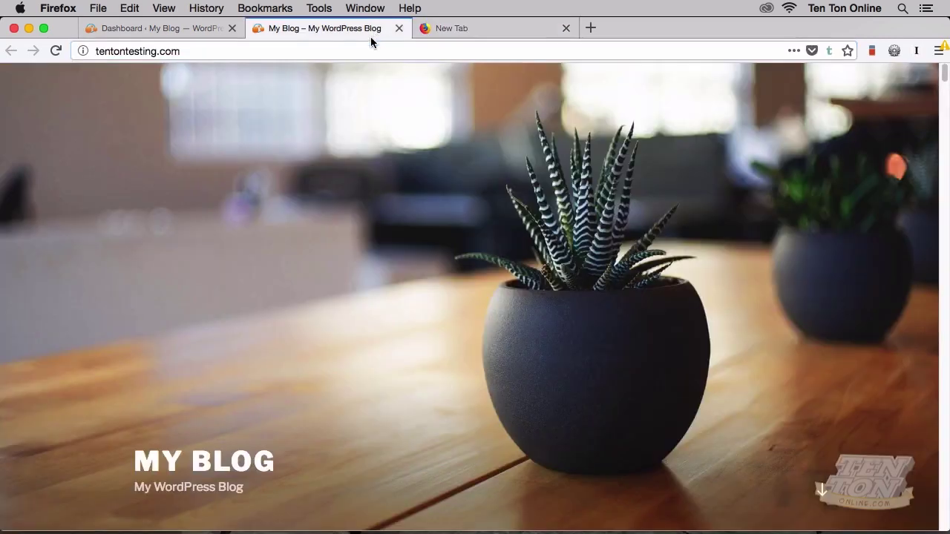
pyautogui.click(356, 51)
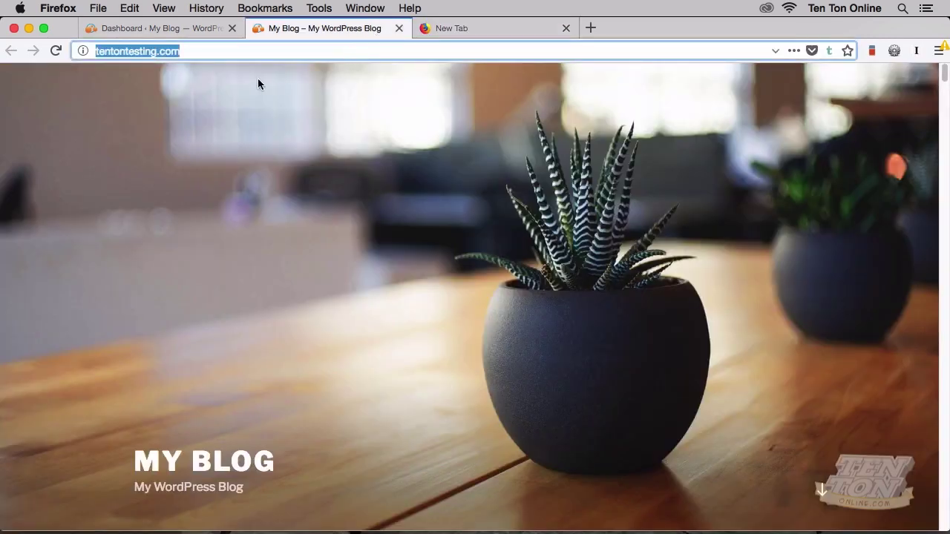
pyautogui.press('super+c')
pyautogui.click(451, 32)
pyautogui.press('super+v')
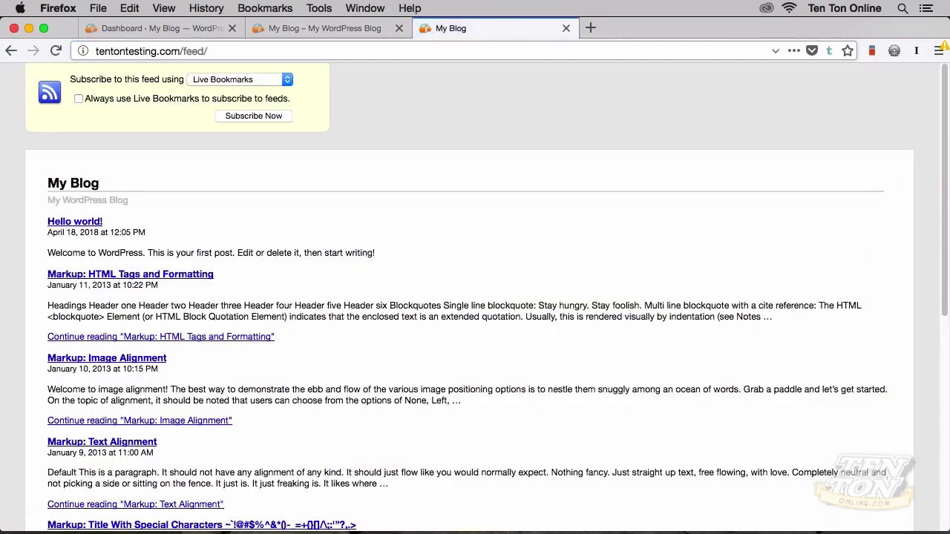
# Examine the post entries listed in the feed and the feed/ ending of its address
pyautogui.scroll(-5, 458, 209)
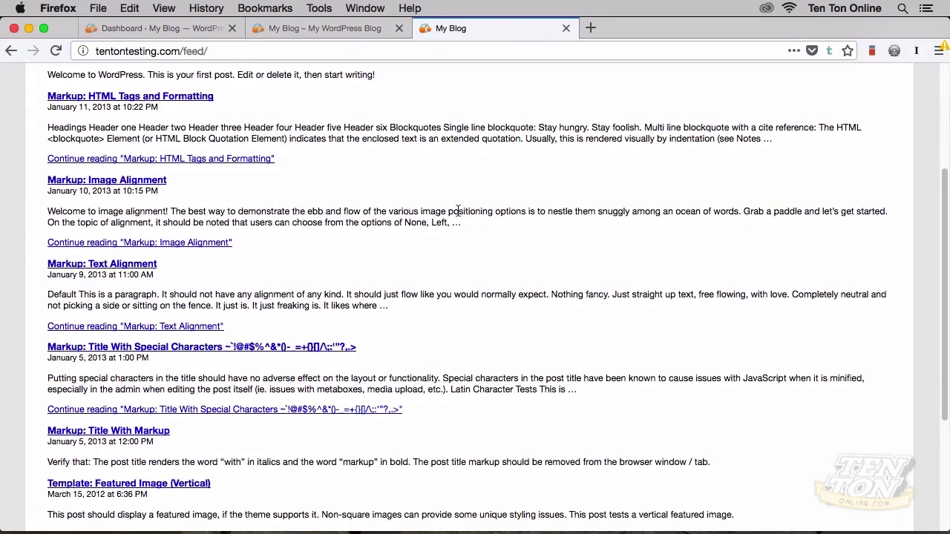
pyautogui.scroll(-5, 458, 210)
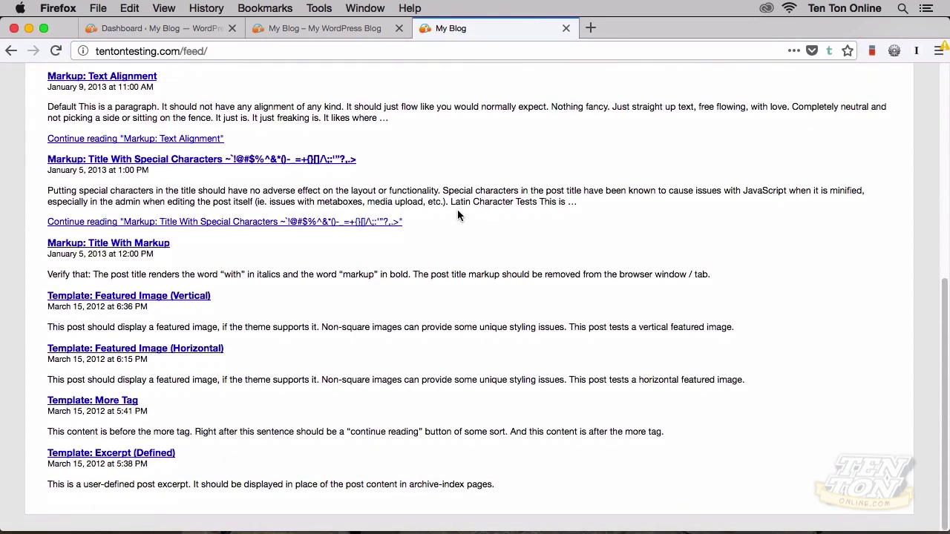
pyautogui.scroll(10, 457, 215)
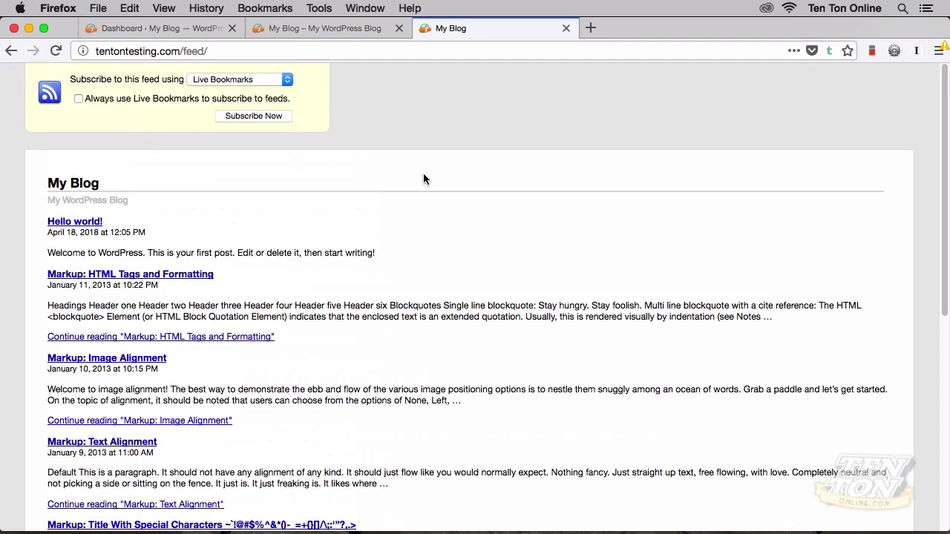
pyautogui.click(309, 46)
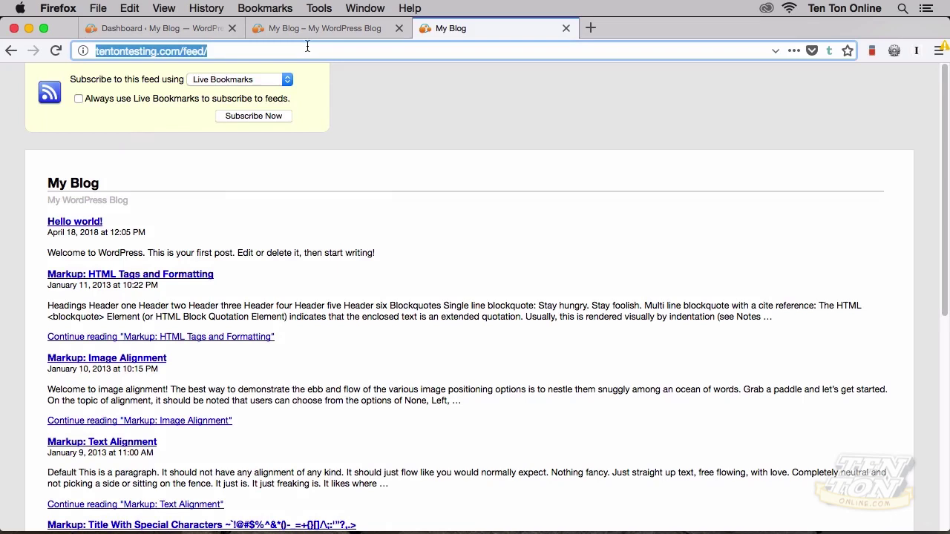
pyautogui.press('Right')
pyautogui.hotkey('shift', 'Left')
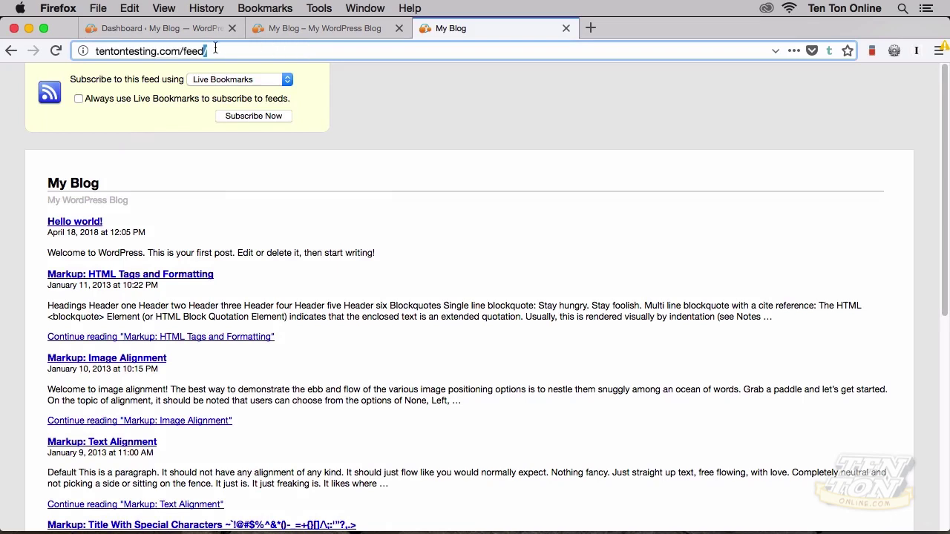
pyautogui.hotkey('shift', 'Left')
pyautogui.hotkey('shift', 'Left')
pyautogui.hotkey('shift', 'Left')
pyautogui.hotkey('shift', 'Left')
pyautogui.scroll(-5, 336, 242)
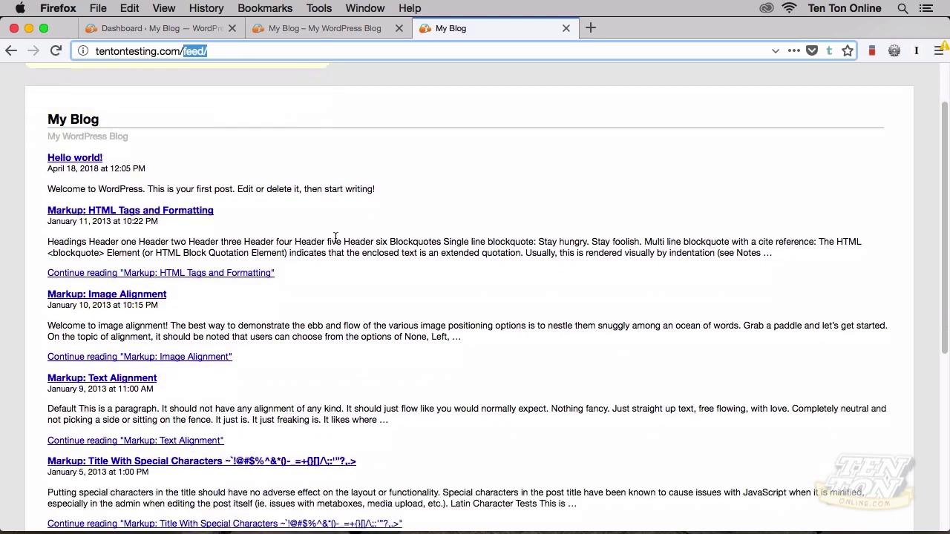
pyautogui.scroll(-3, 335, 243)
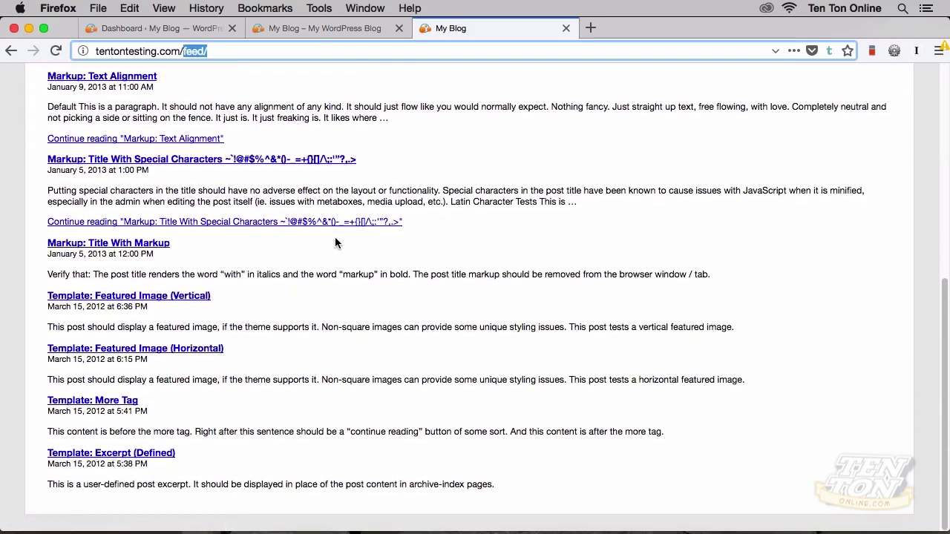
pyautogui.moveTo(410, 108); pyautogui.dragTo(465, 371)
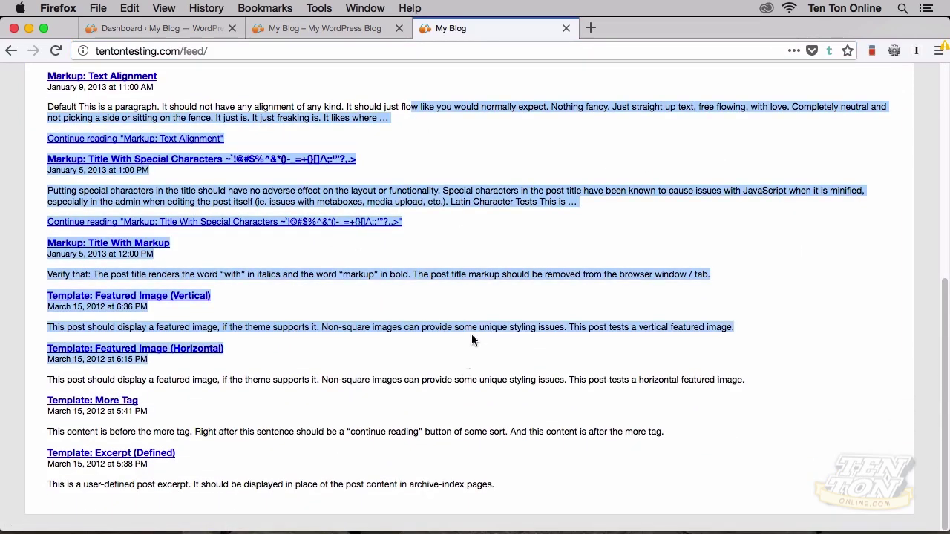
pyautogui.click(464, 262)
pyautogui.scroll(8, 445, 271)
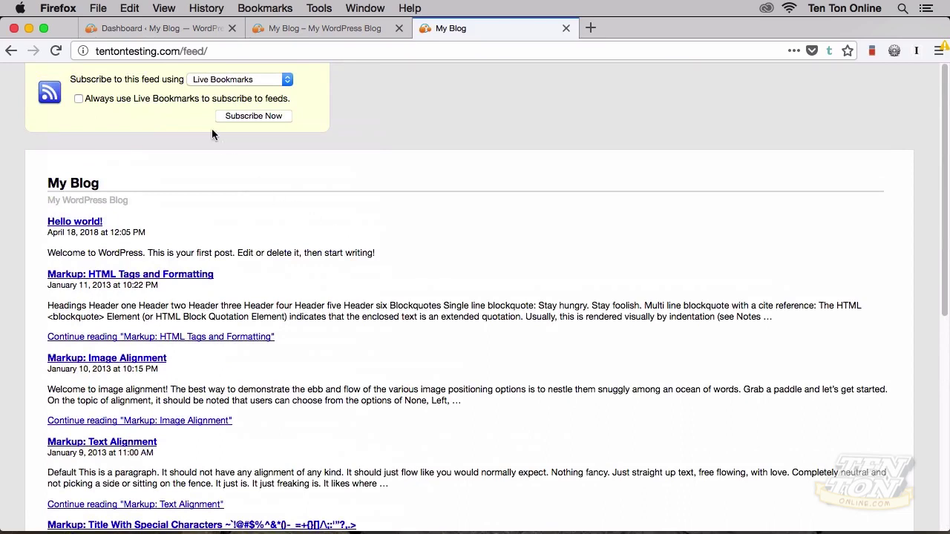
# Open the WordPress Reading settings and examine the number of recent items shown in syndication feeds
pyautogui.click(169, 30)
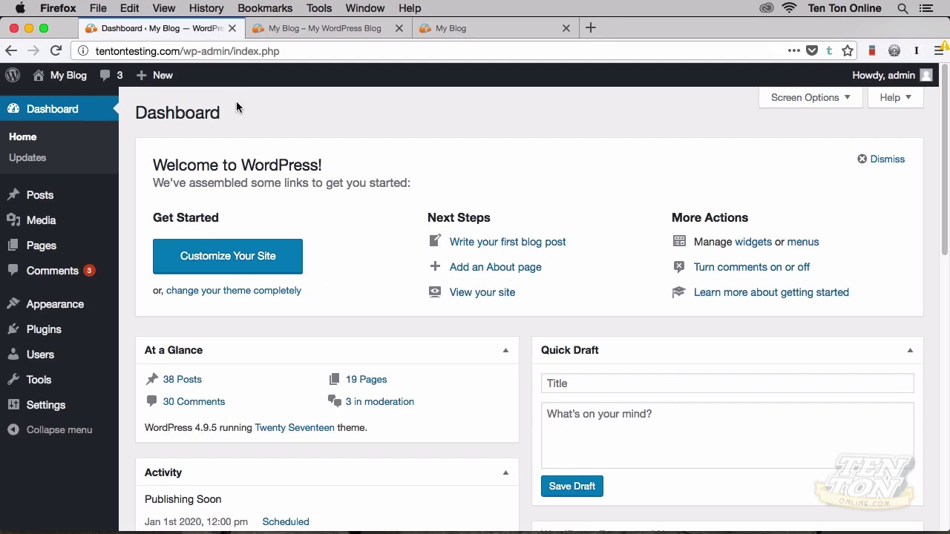
pyautogui.moveTo(72, 401)
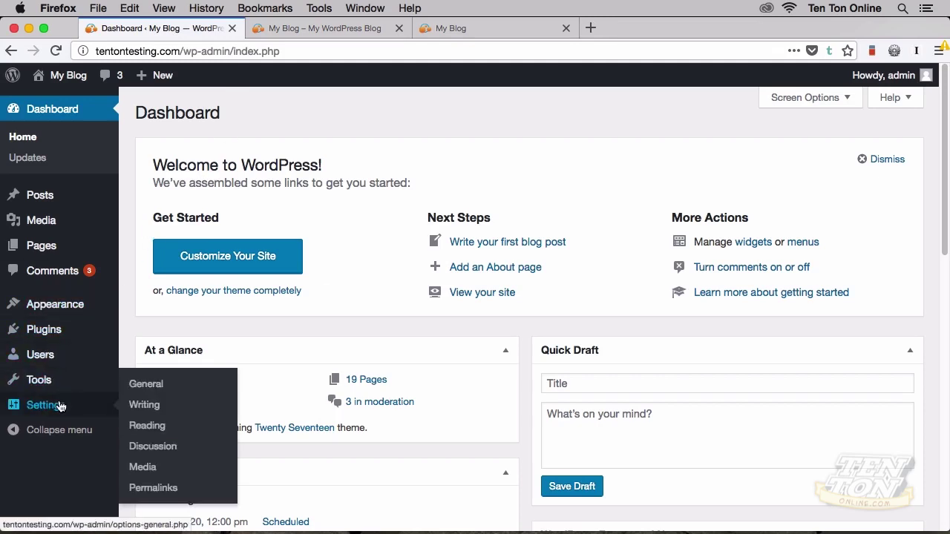
pyautogui.click(137, 427)
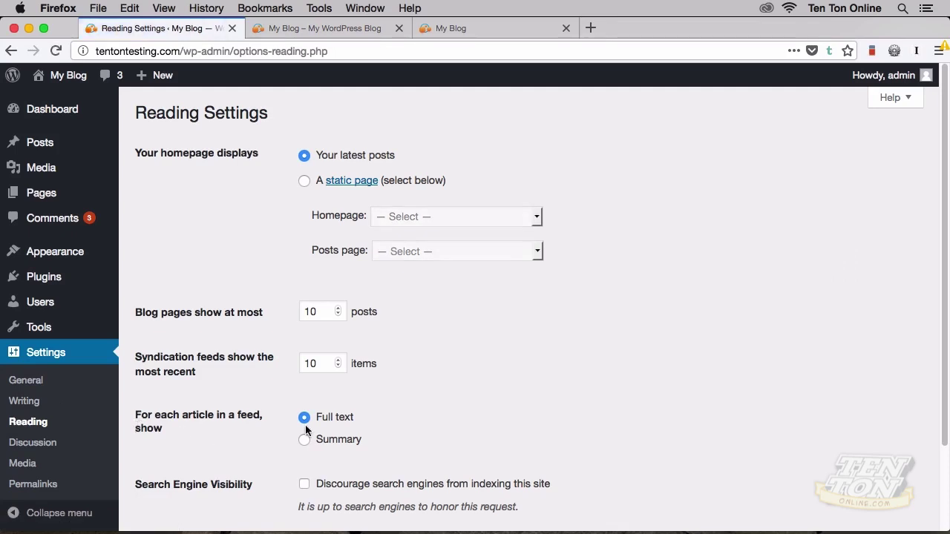
pyautogui.scroll(-3, 503, 326)
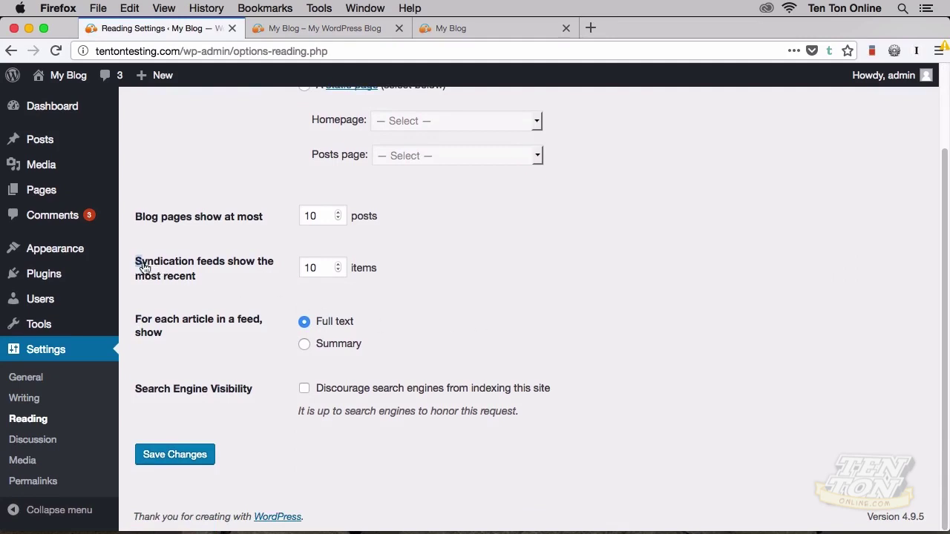
pyautogui.moveTo(136, 260); pyautogui.dragTo(190, 276)
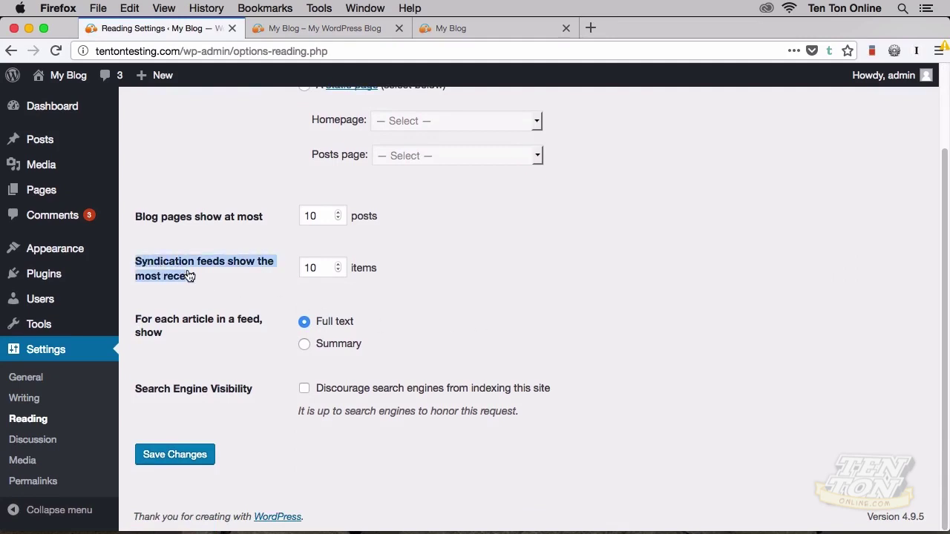
pyautogui.doubleClick(321, 268)
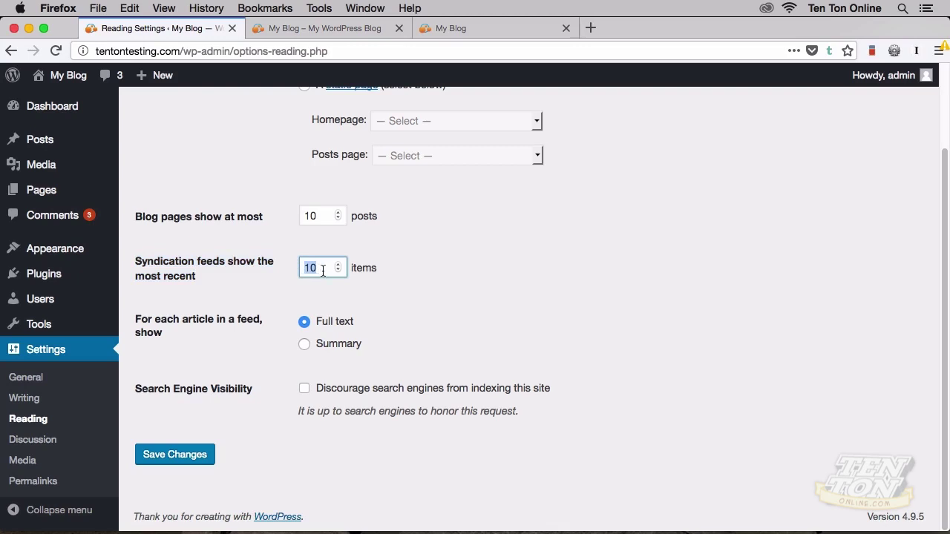
# Set each article in a feed to show as Summary and save the Reading settings
pyautogui.moveTo(168, 330); pyautogui.dragTo(135, 323)
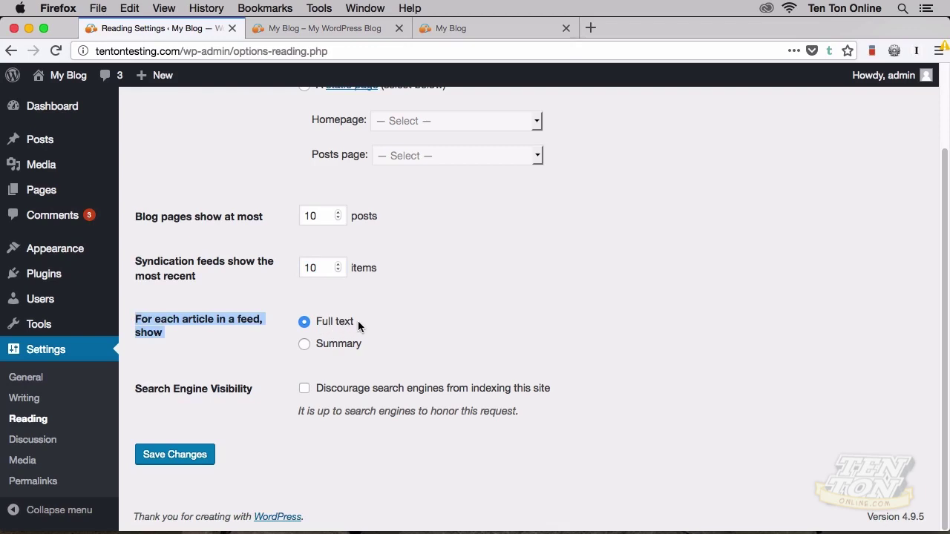
pyautogui.click(330, 351)
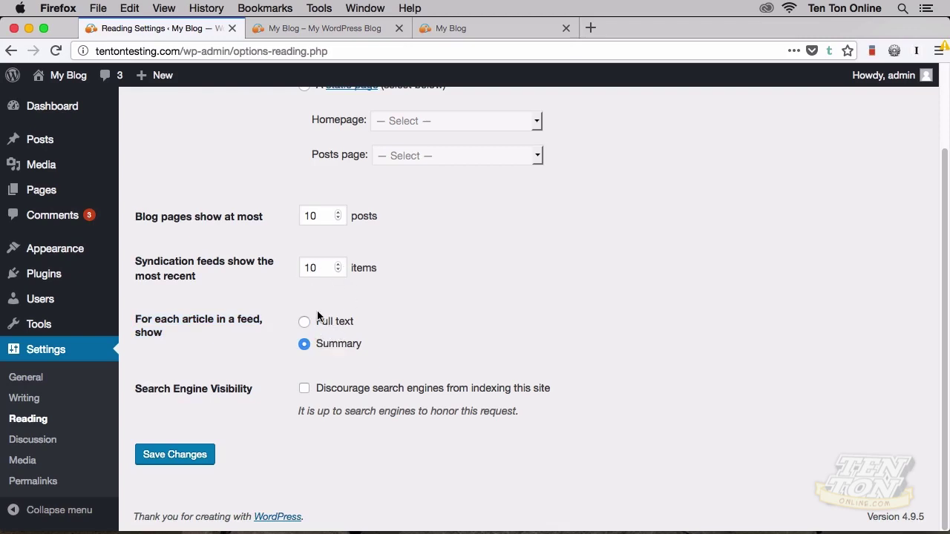
pyautogui.click(199, 455)
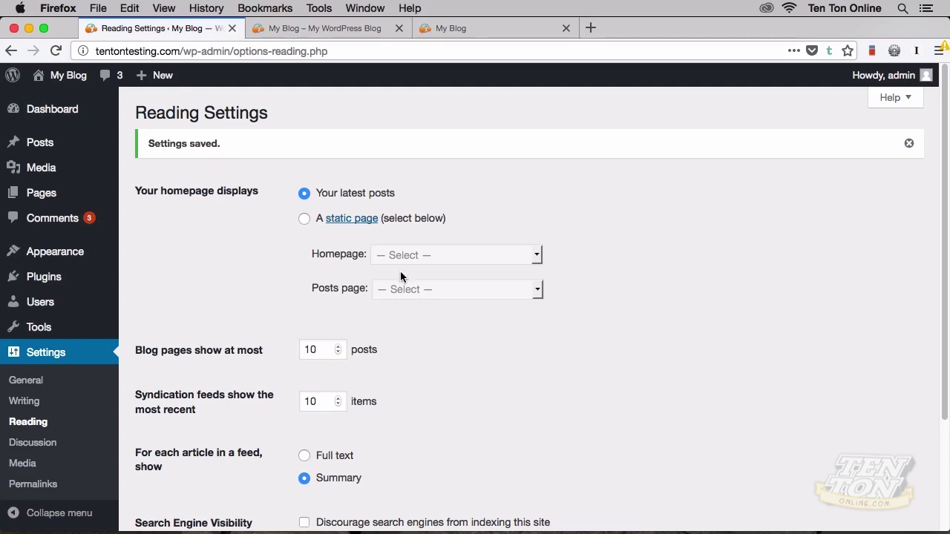
# Return to the blog's feed page and select its full address
pyautogui.click(509, 29)
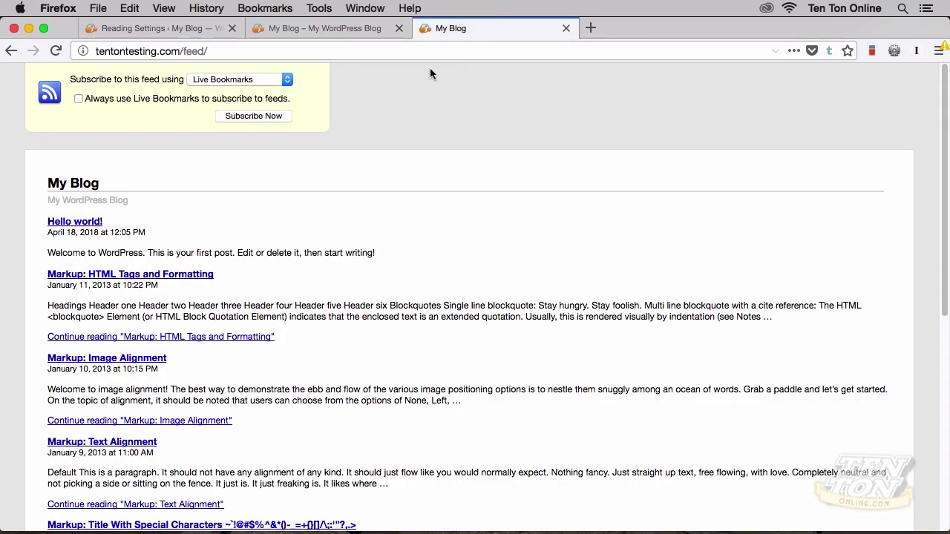
pyautogui.click(372, 49)
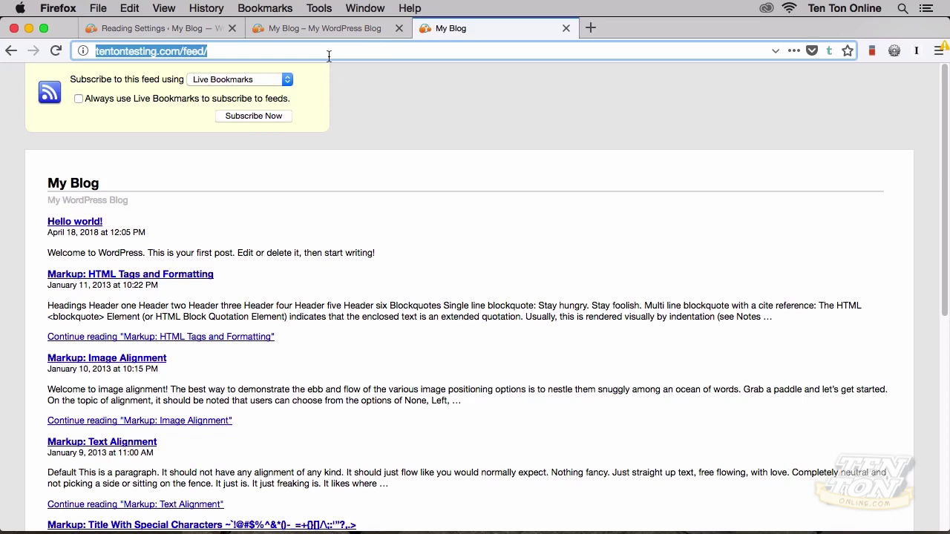
# Open the post Categories page in the WordPress admin and look through the list of categories
pyautogui.click(202, 30)
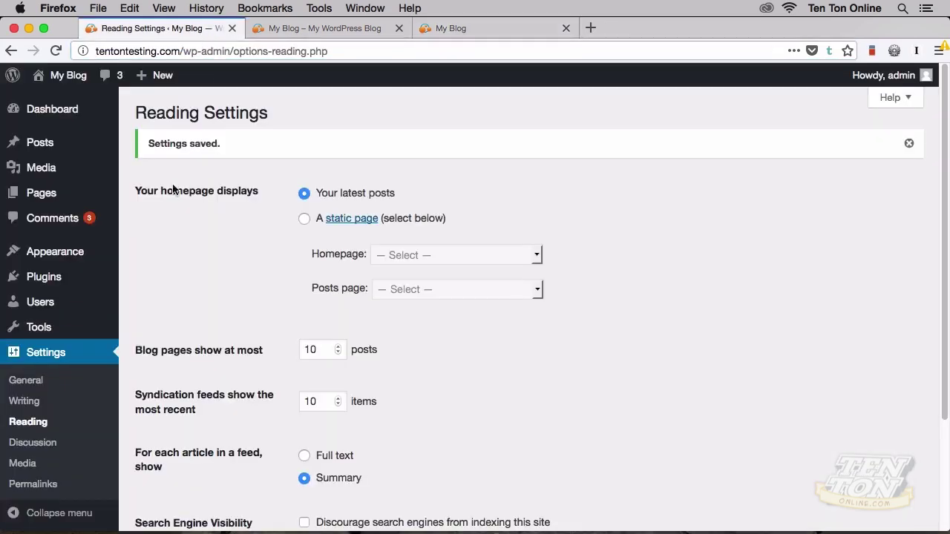
pyautogui.click(44, 145)
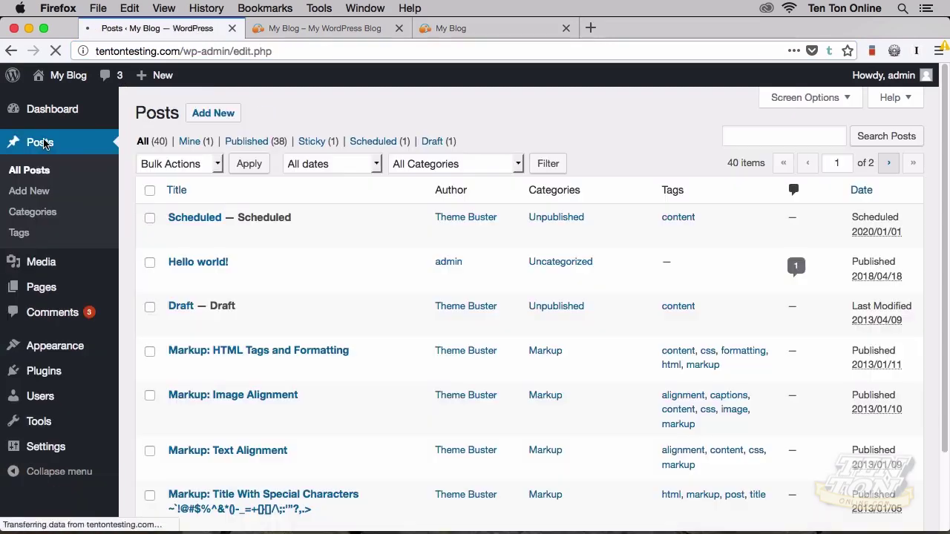
pyautogui.click(33, 212)
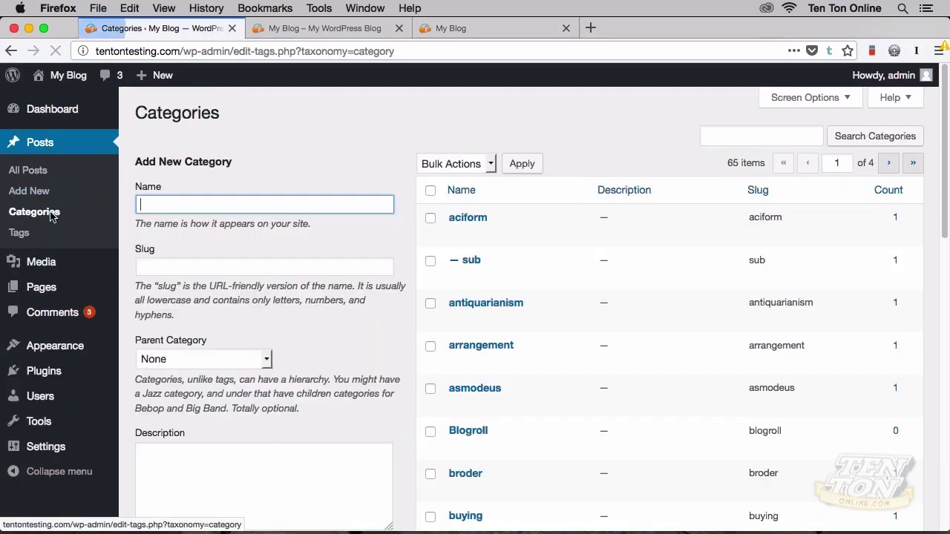
pyautogui.scroll(-12, 527, 277)
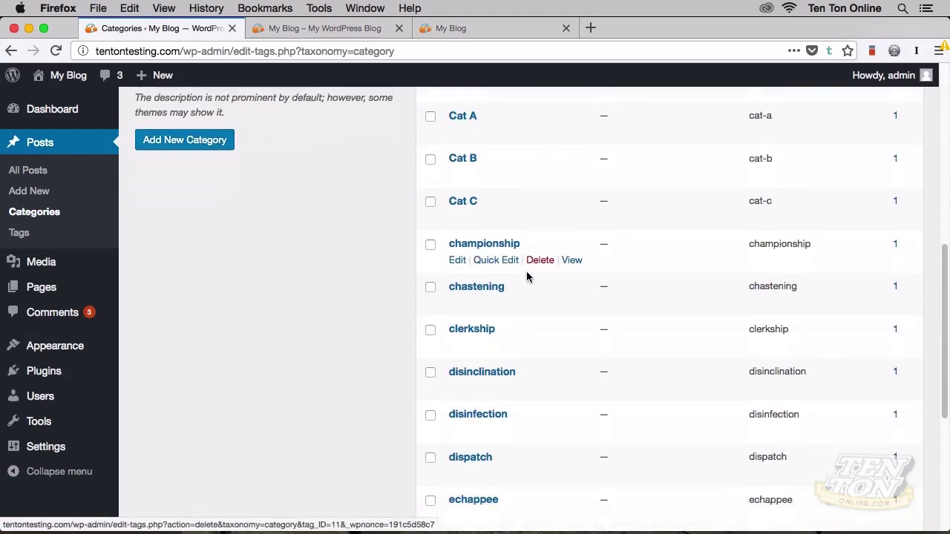
pyautogui.scroll(10, 526, 277)
pyautogui.scroll(2, 526, 277)
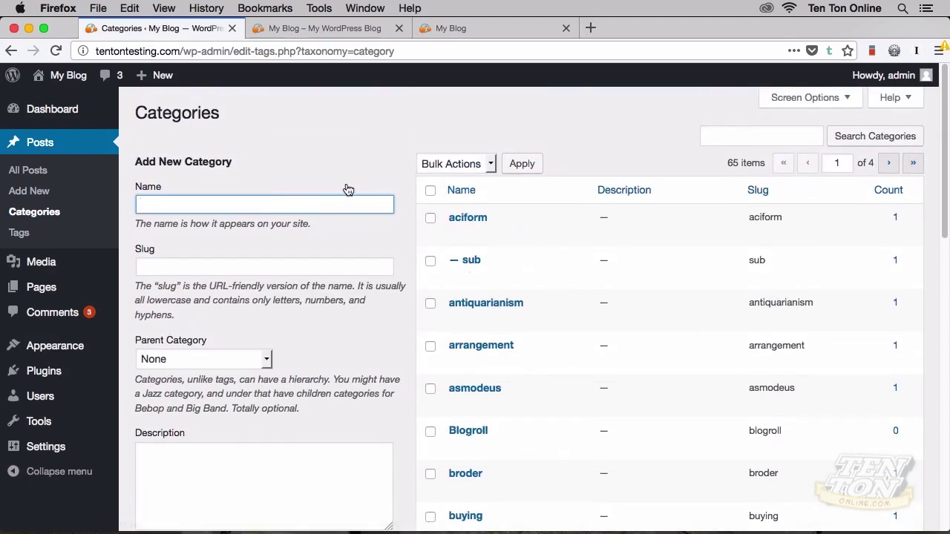
# Open the list of all posts in the WordPress admin and examine which categories the posts are assigned to
pyautogui.click(40, 174)
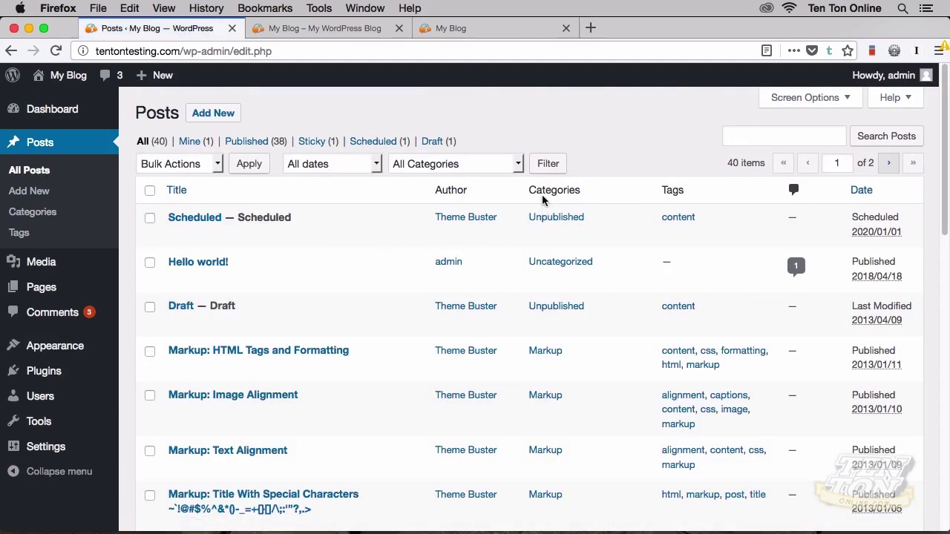
pyautogui.scroll(-3, 553, 302)
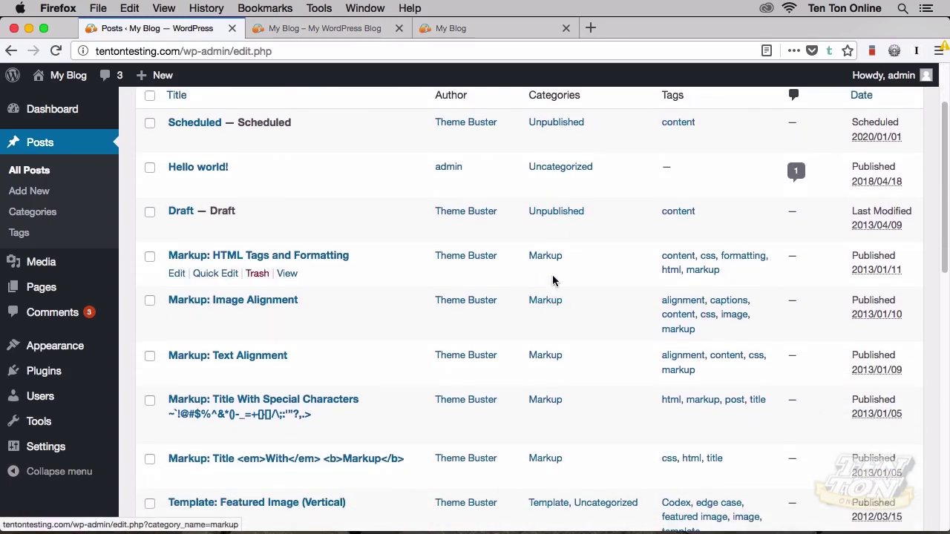
pyautogui.scroll(-5, 556, 320)
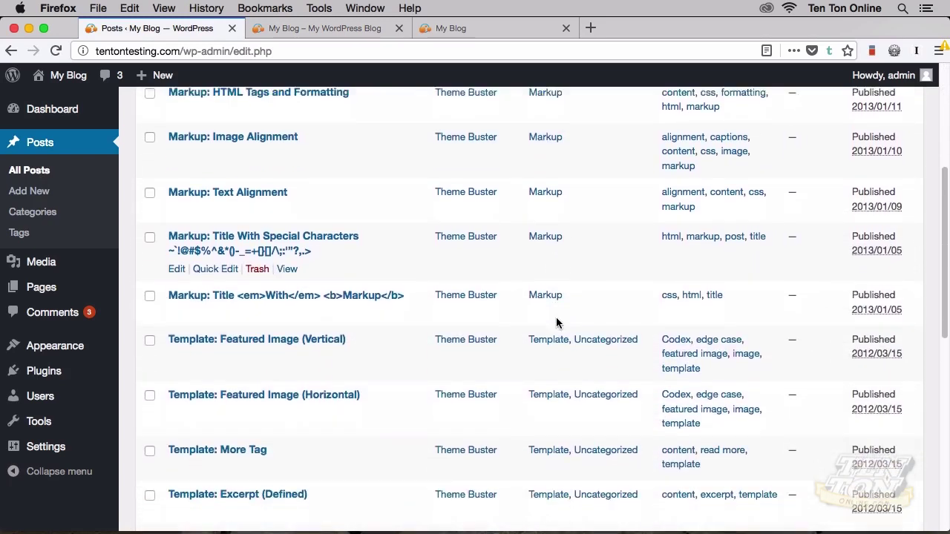
pyautogui.scroll(4, 553, 327)
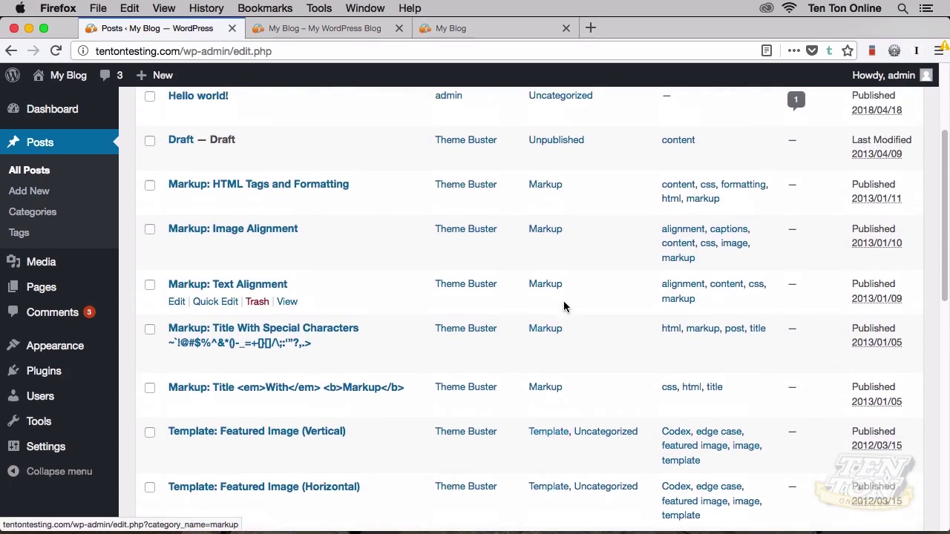
pyautogui.scroll(1, 562, 300)
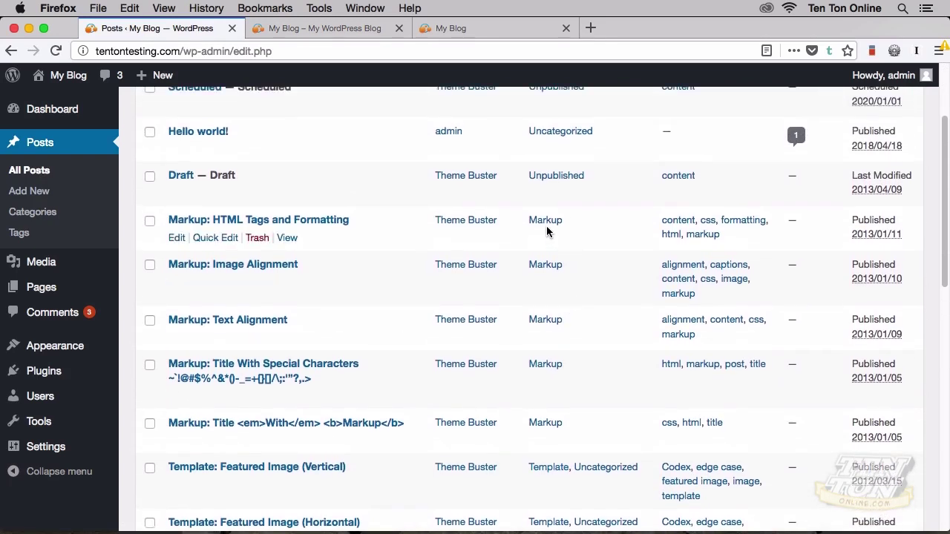
# Return to the blog's feed page and load the Markup category feed at tentontesting.com/category/markup/feed
pyautogui.click(560, 29)
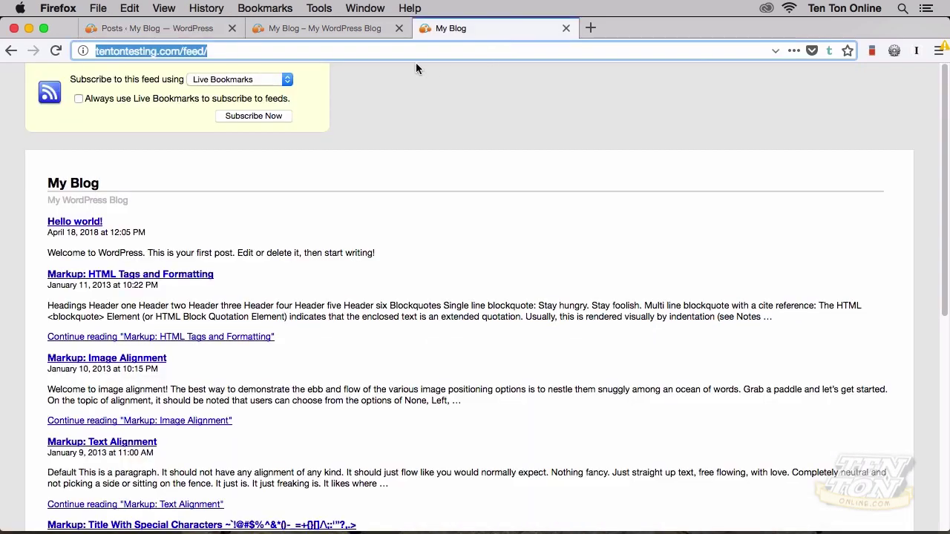
pyautogui.click(267, 55)
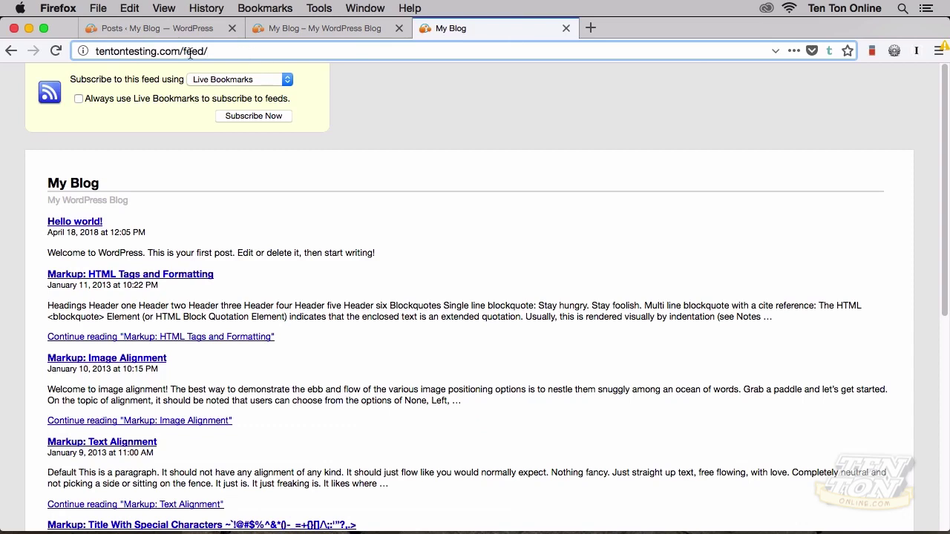
pyautogui.moveTo(182, 51); pyautogui.dragTo(217, 49)
pyautogui.press('BackSpace')
pyautogui.write('categ')
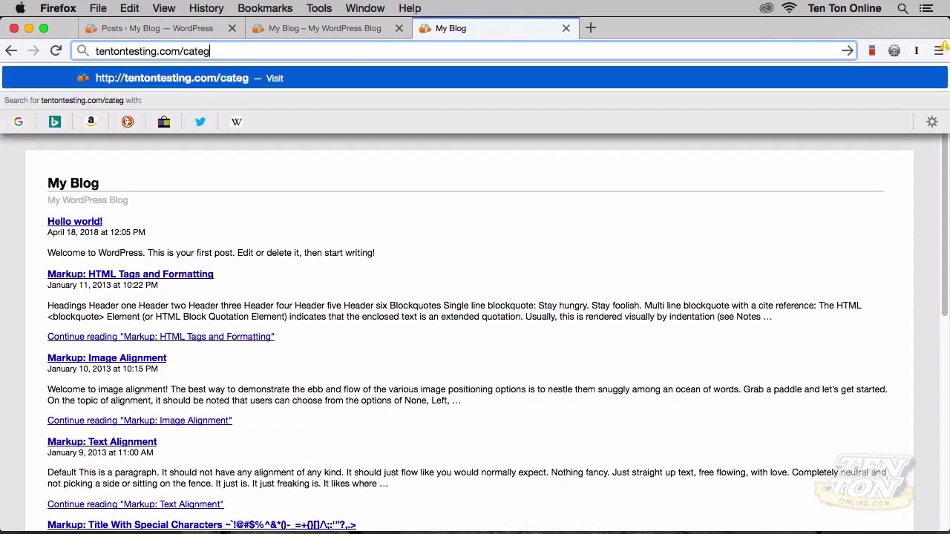
pyautogui.write('ory/')
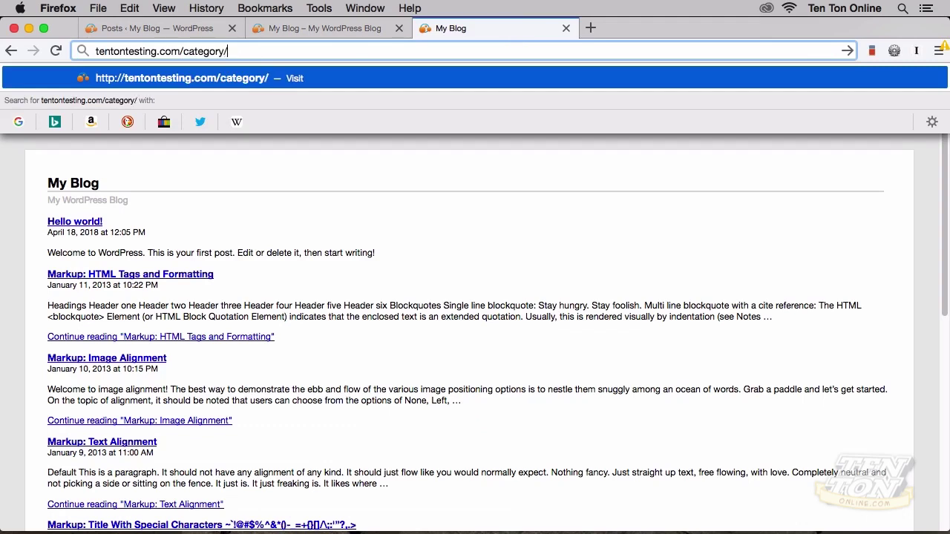
pyautogui.write('markup')
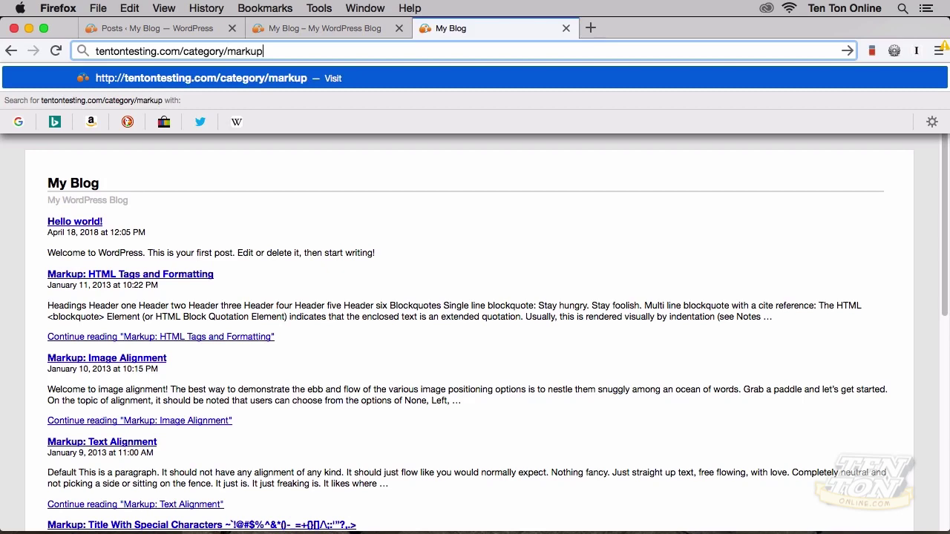
pyautogui.write('/feed')
pyautogui.press('Return')
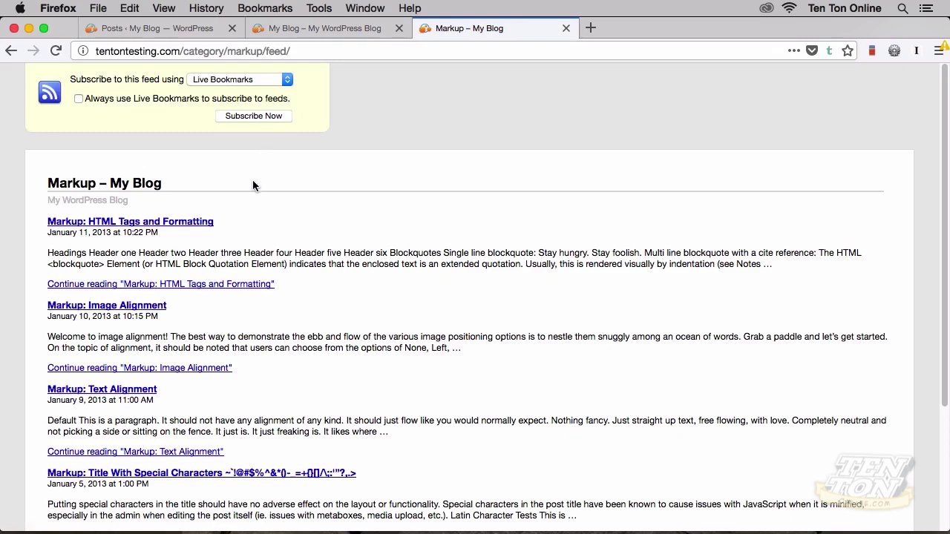
# Look through the Markup feed's posts and highlight the words category and markup in its address
pyautogui.scroll(-4, 255, 181)
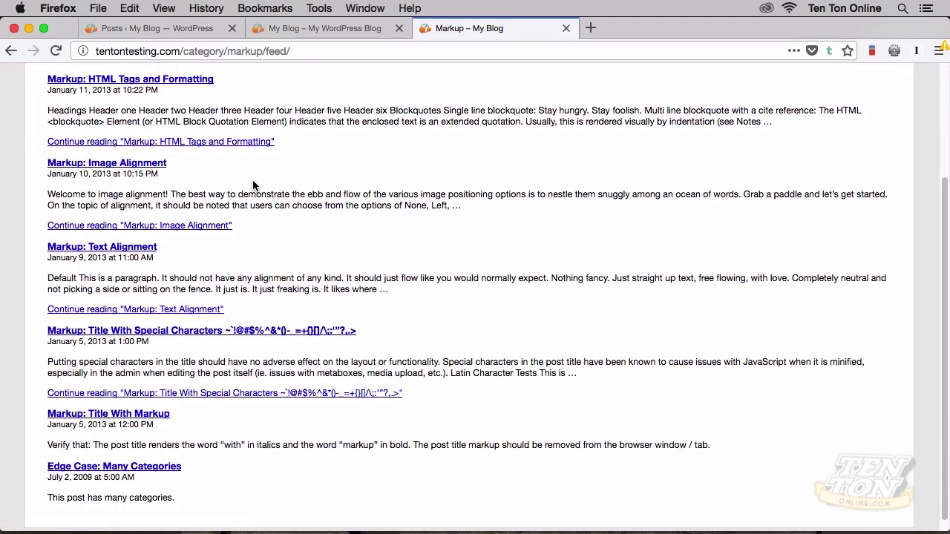
pyautogui.scroll(4, 252, 182)
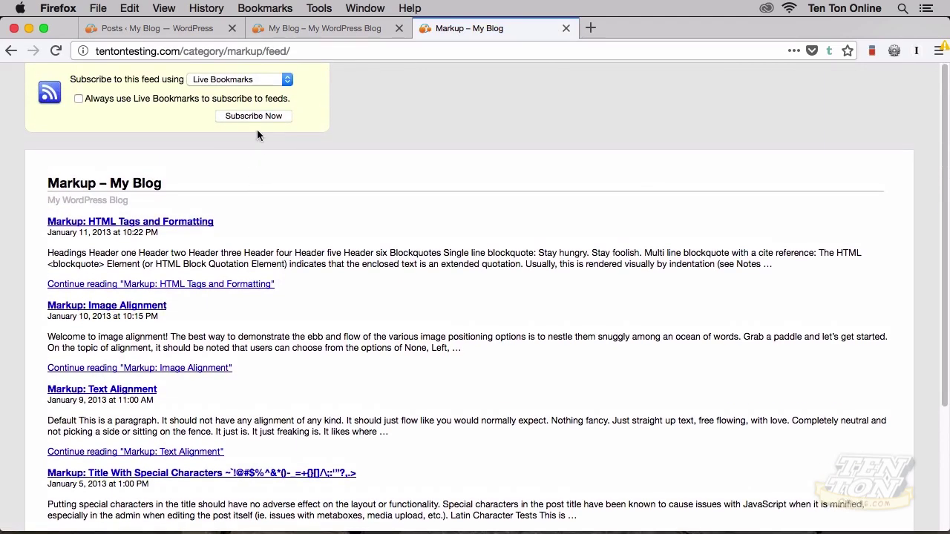
pyautogui.click(208, 51)
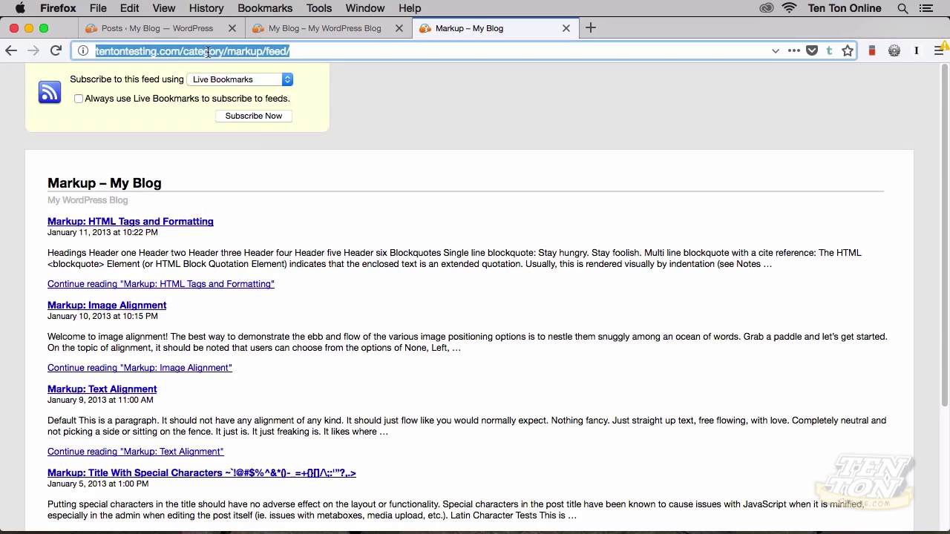
pyautogui.doubleClick(208, 51)
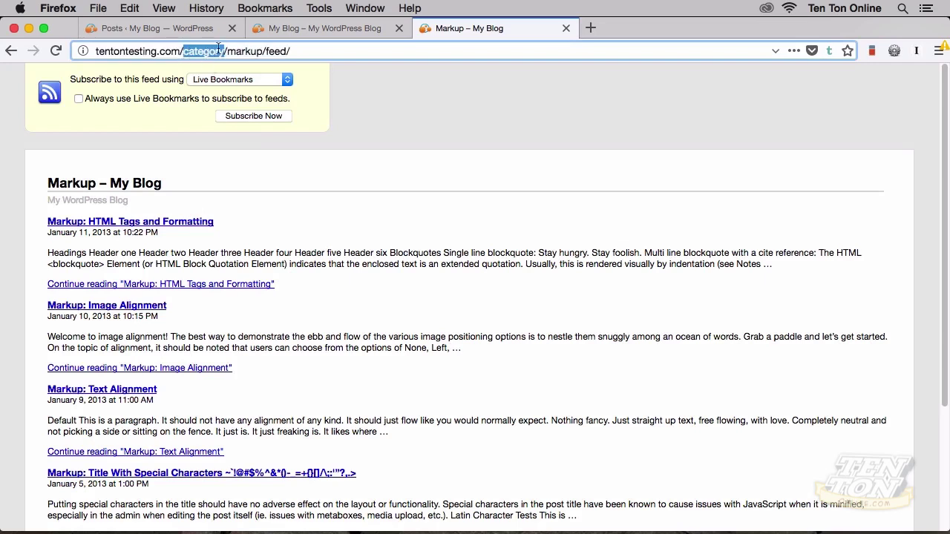
pyautogui.doubleClick(236, 54)
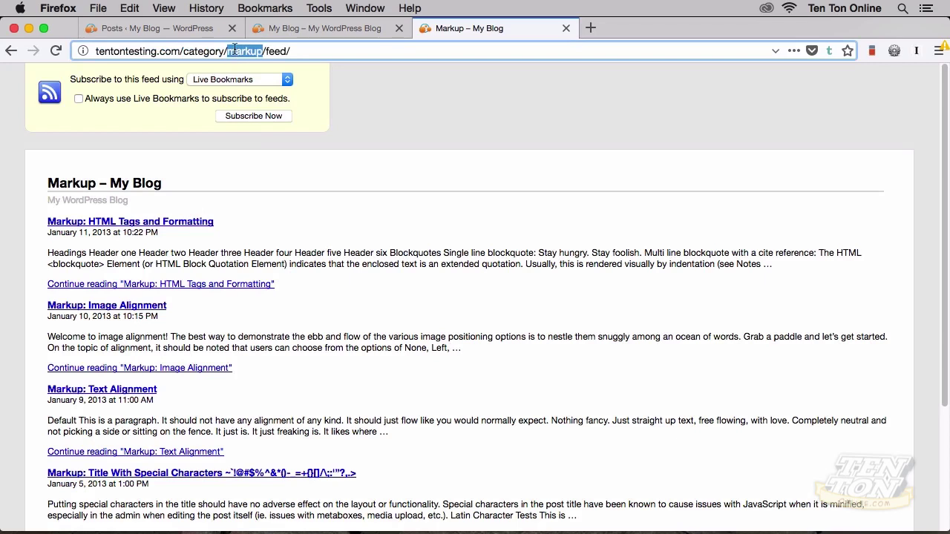
# Revisit the Posts list in the WordPress admin and return to the Markup category feed
pyautogui.click(238, 29)
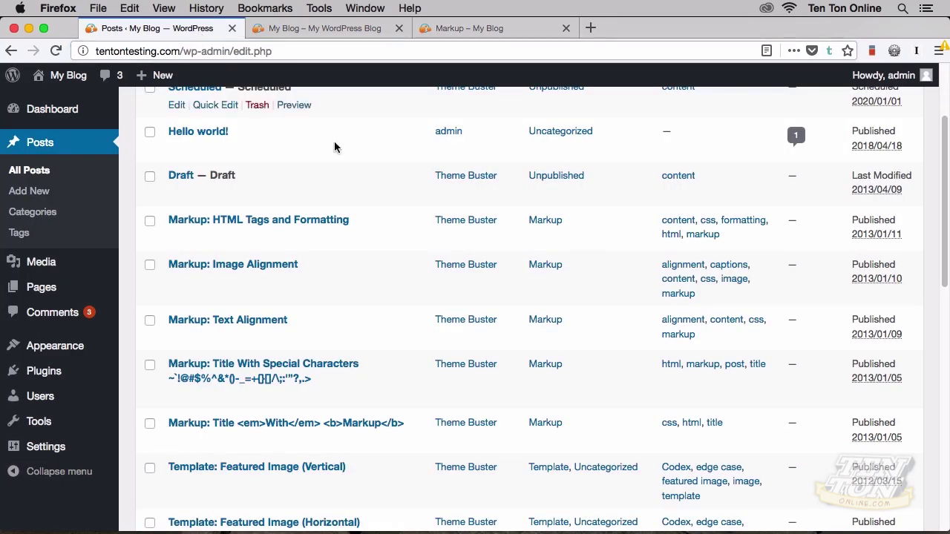
pyautogui.scroll(4, 607, 243)
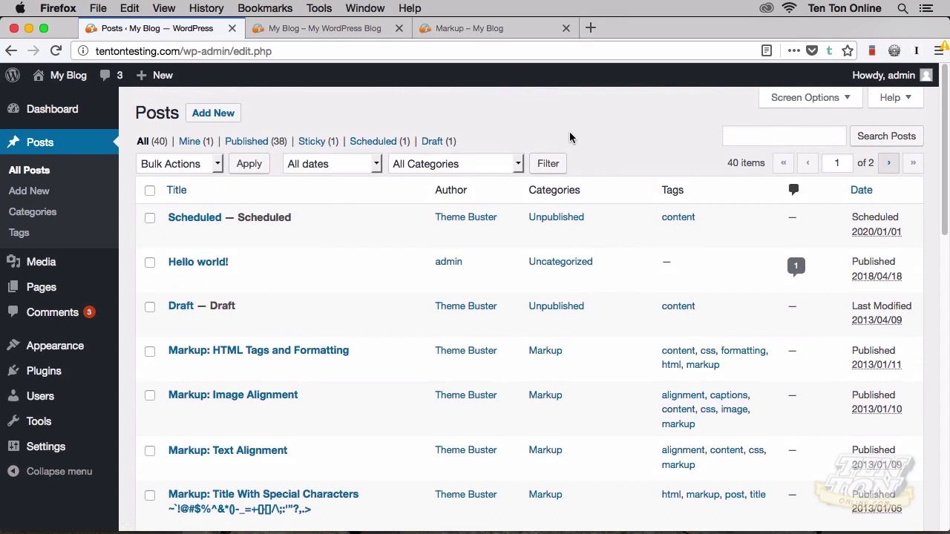
pyautogui.click(480, 29)
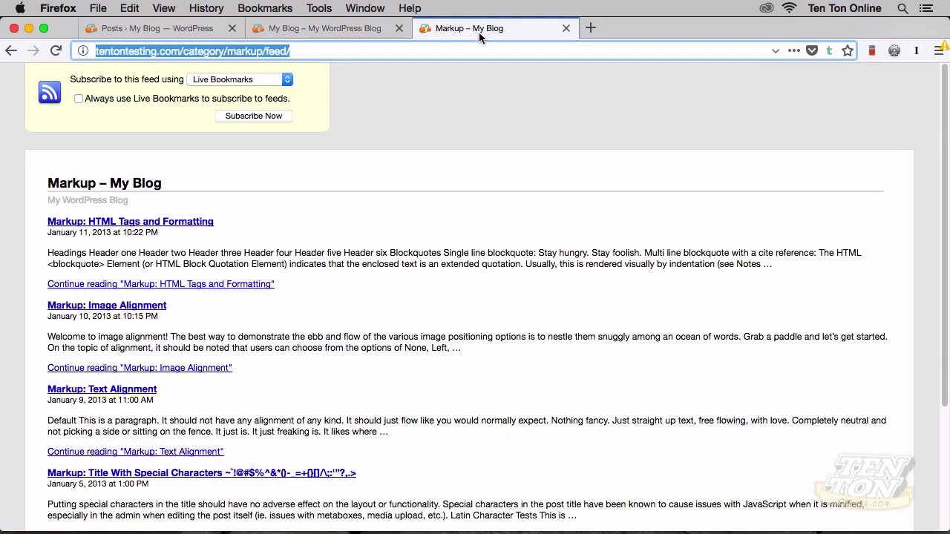
# Replace category/markup with comments in the feed address, load the site's comments feed and look through its entries
pyautogui.click(465, 49)
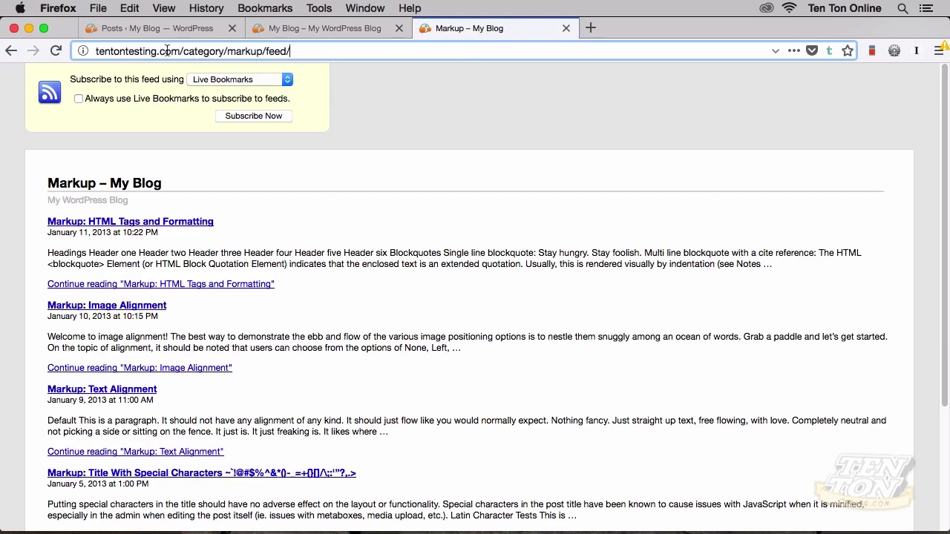
pyautogui.moveTo(183, 52); pyautogui.dragTo(262, 54)
pyautogui.write('comments')
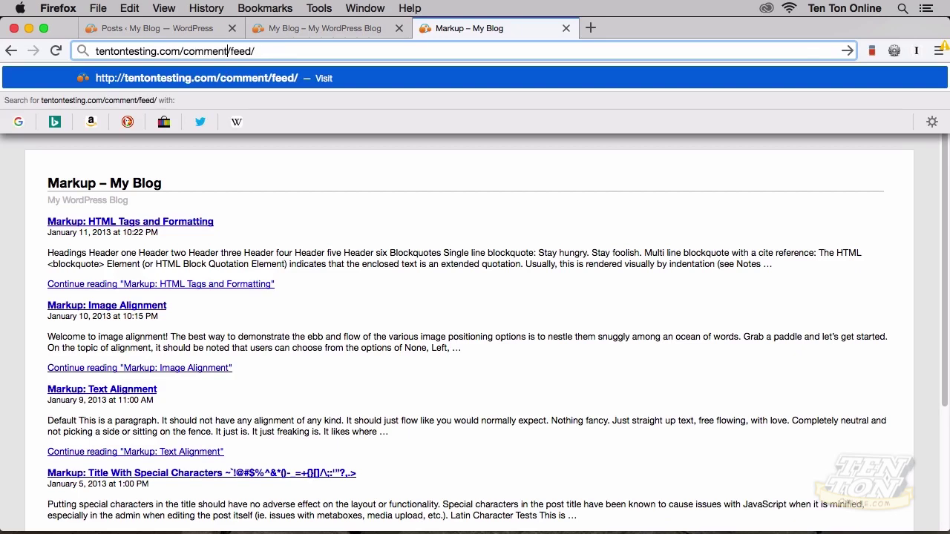
pyautogui.press('Return')
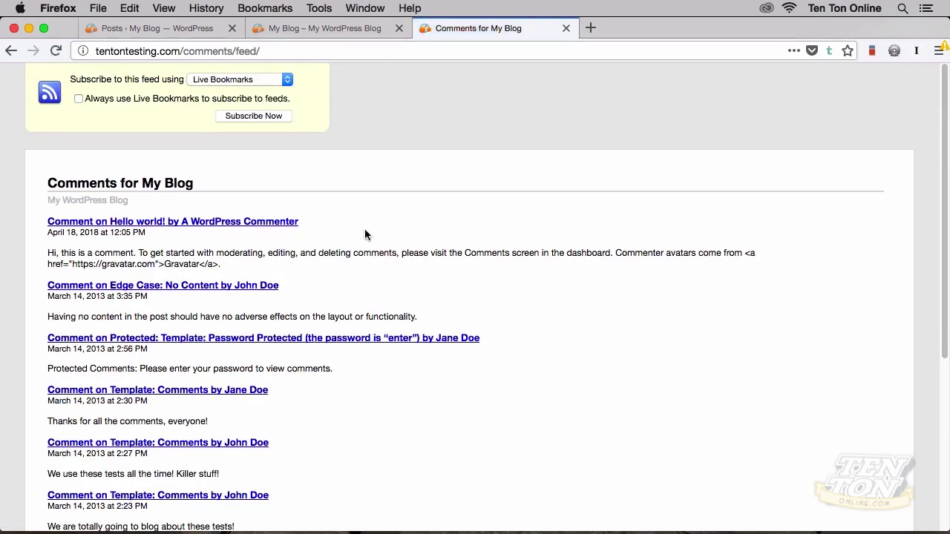
pyautogui.scroll(-3, 364, 230)
pyautogui.scroll(-3, 364, 235)
pyautogui.scroll(8, 364, 235)
pyautogui.press('super+q')
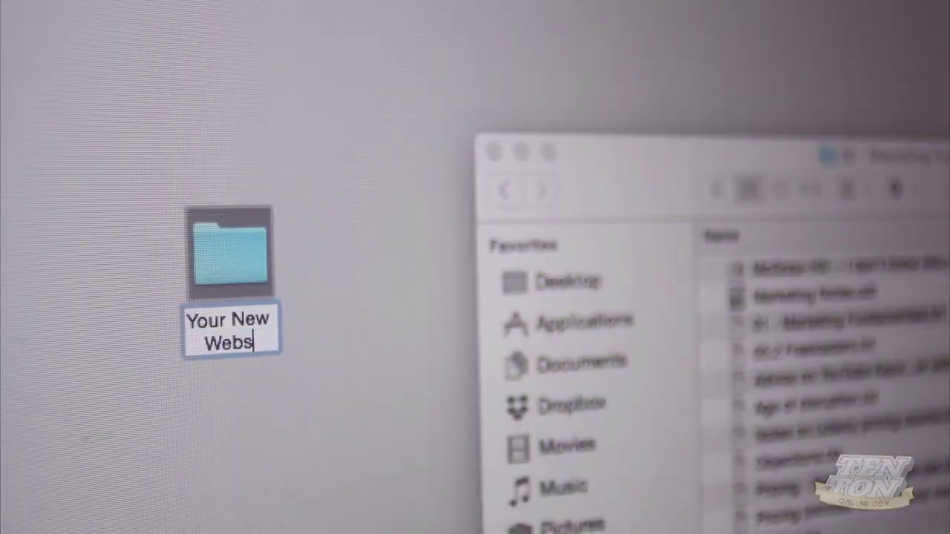
pyautogui.write('ite')
pyautogui.press('Return')
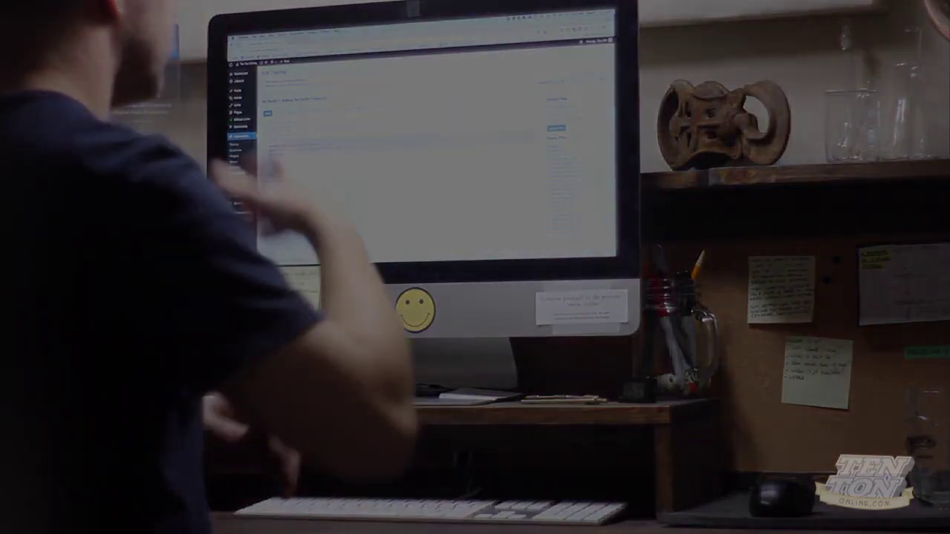